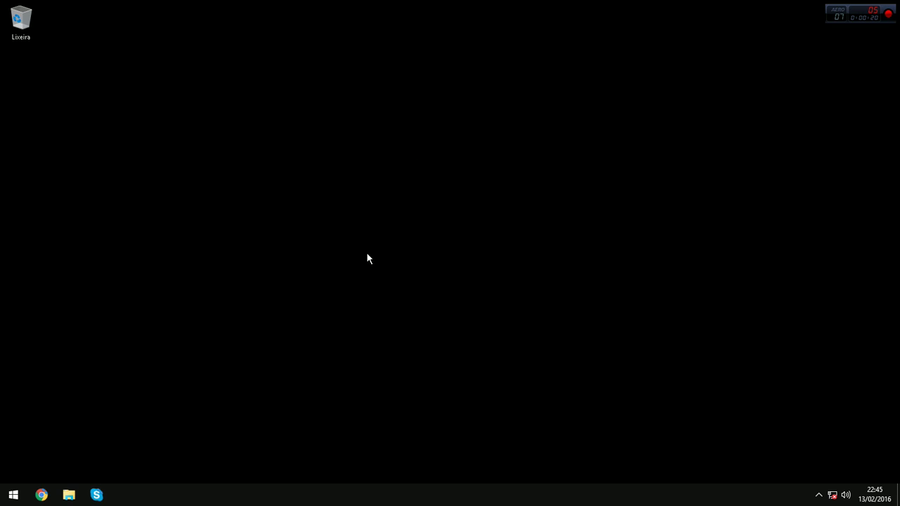
Open Opções de Energia under Sistema e Segurança in the Control Panel, with the additional power plans shown
click(13, 499)
click(13, 498)
click(12, 497)
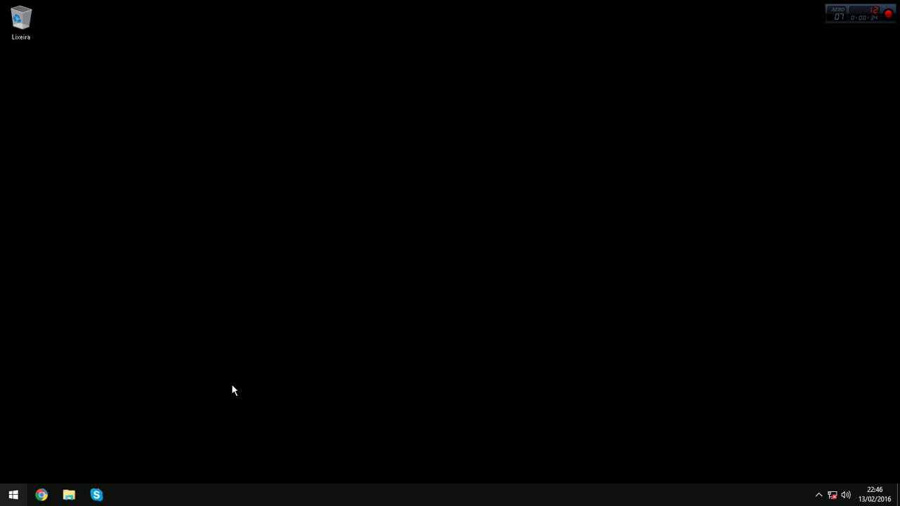
text(painel)
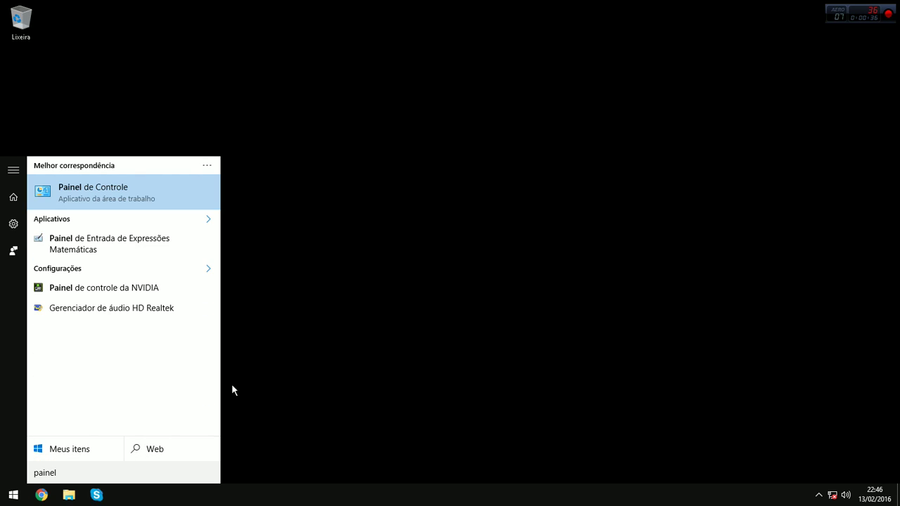
key(Return)
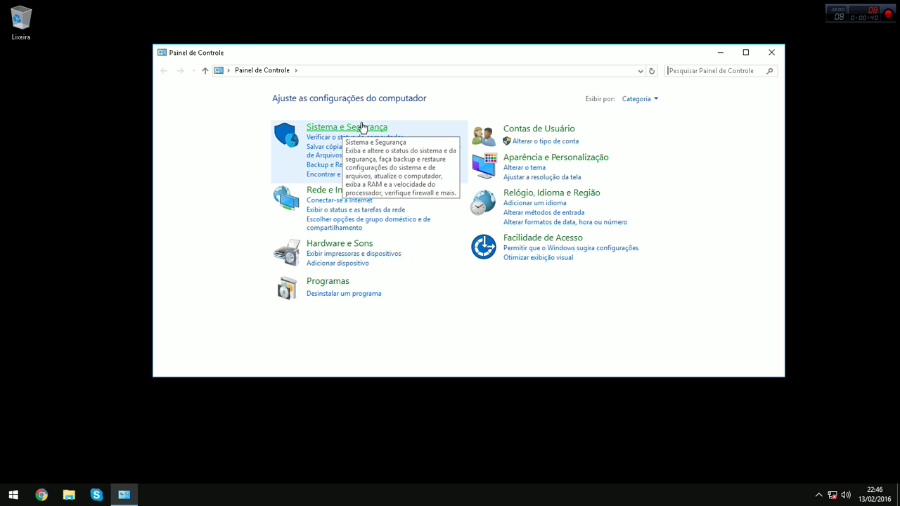
click(346, 128)
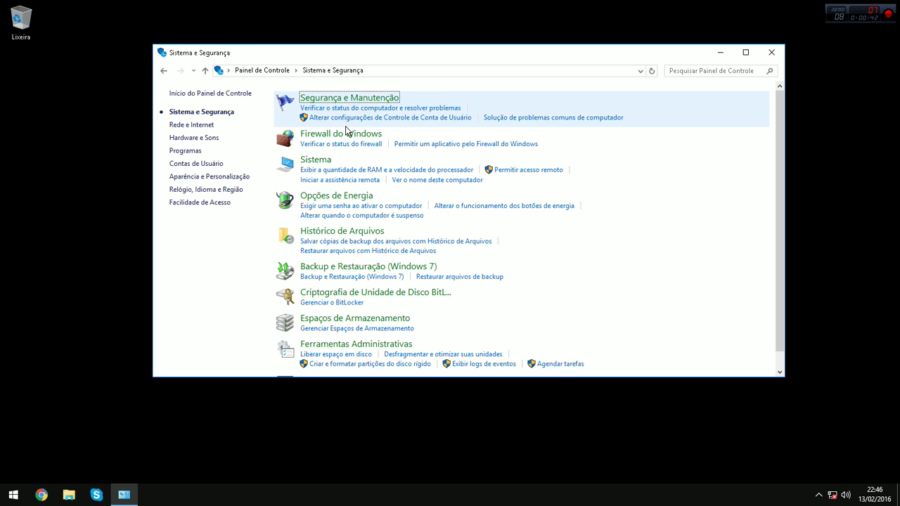
click(347, 197)
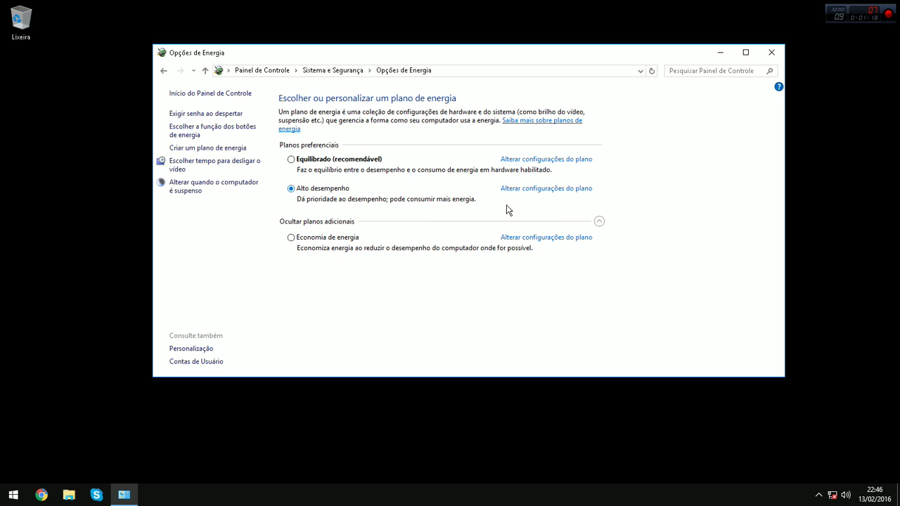
click(599, 222)
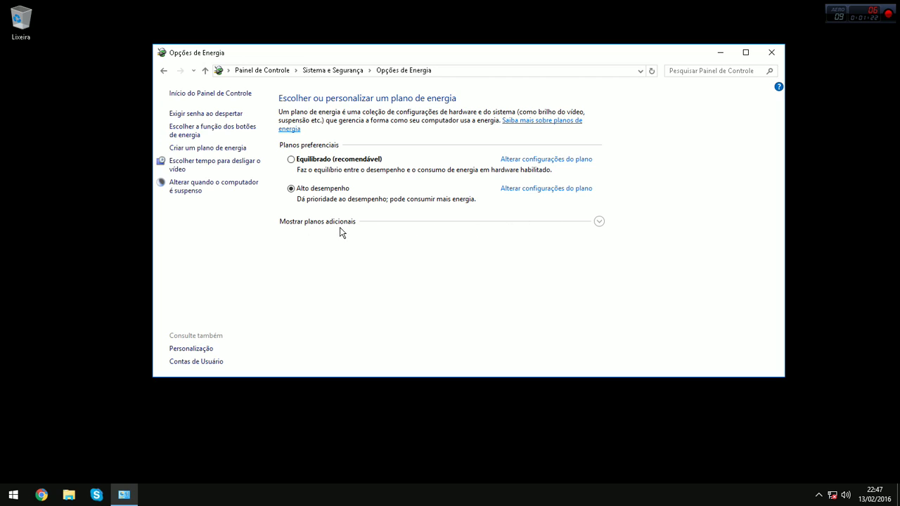
click(600, 223)
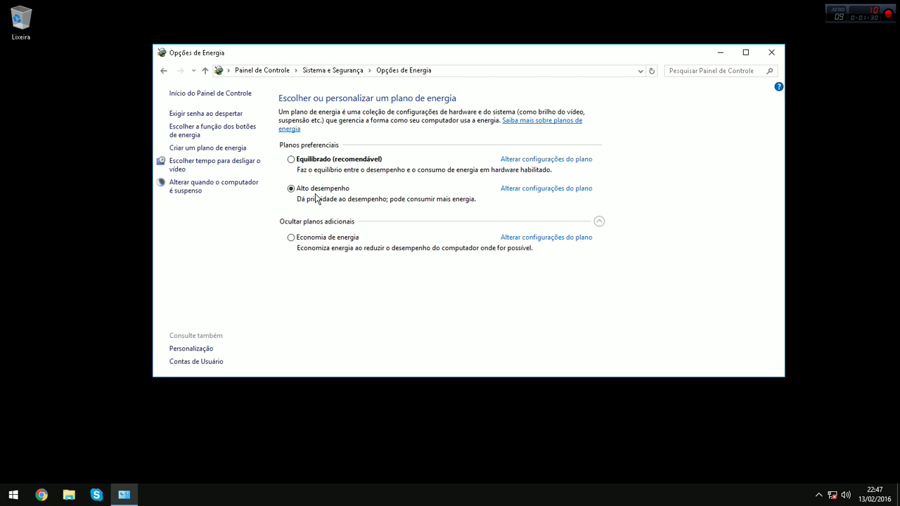
Review the display turn-off and computer sleep timeouts of the Alto desempenho power plan, and return to the plan list
click(213, 190)
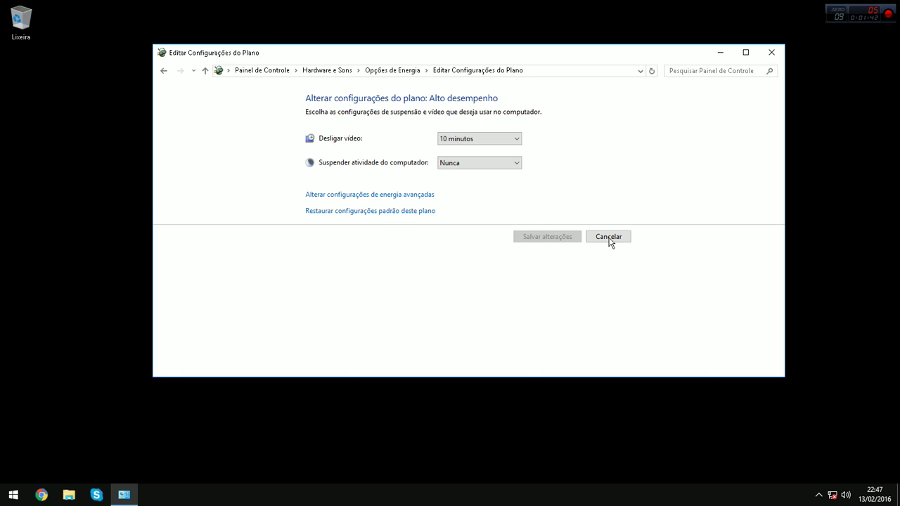
click(453, 164)
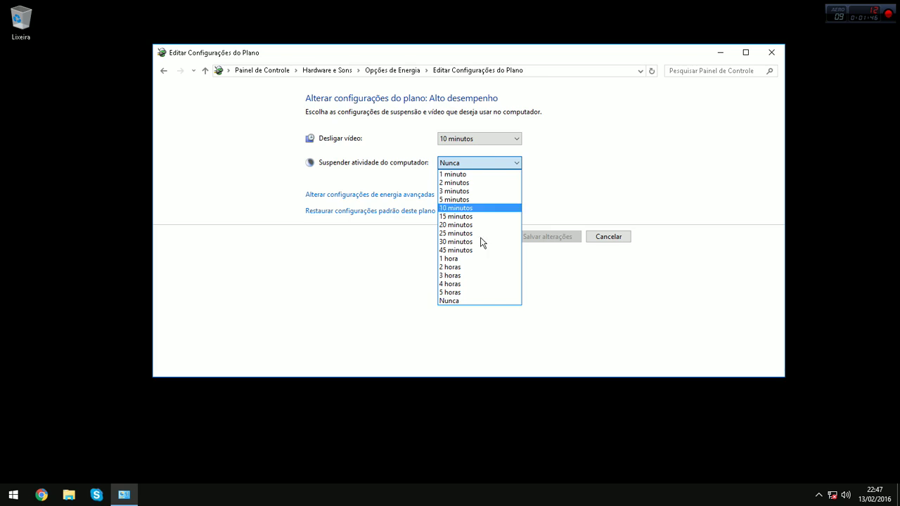
click(453, 302)
click(478, 138)
click(449, 138)
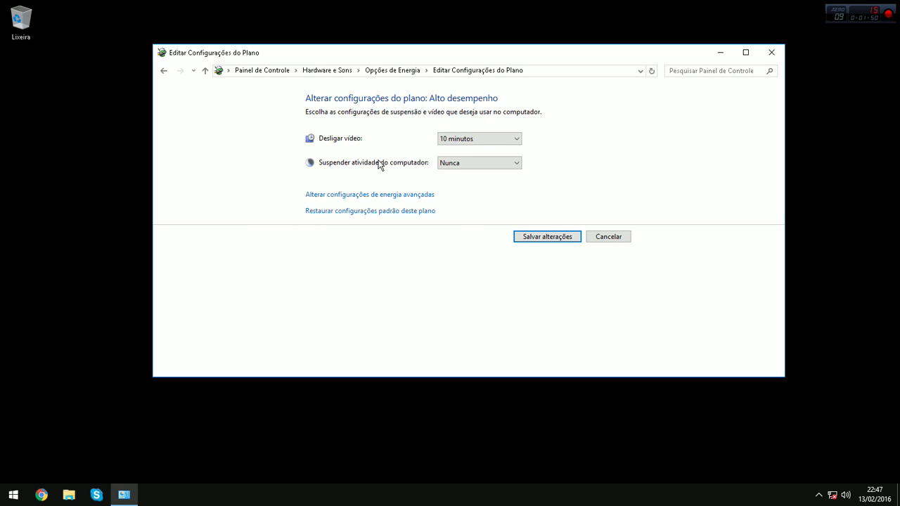
click(450, 140)
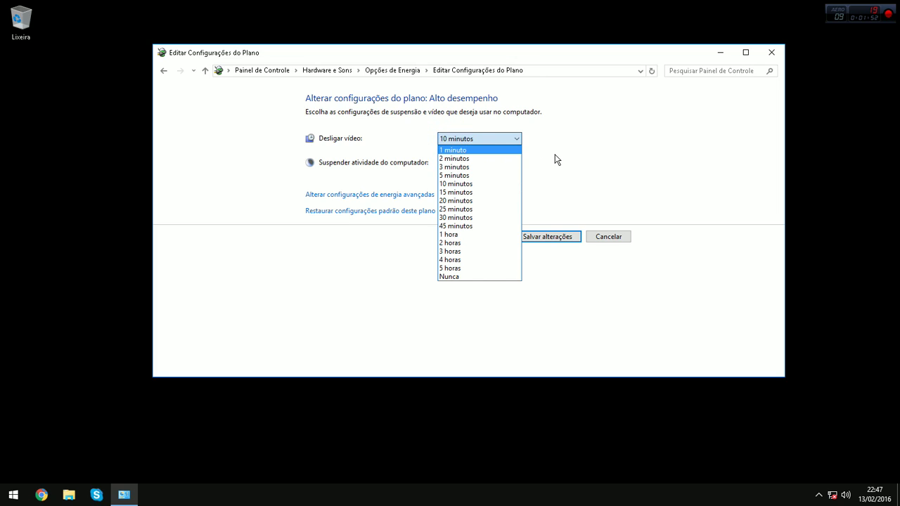
click(490, 139)
click(164, 71)
click(201, 162)
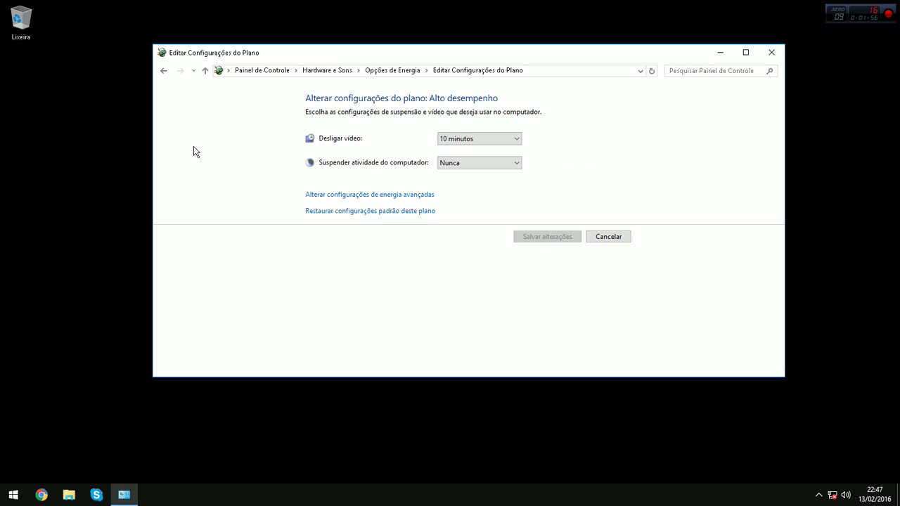
click(162, 71)
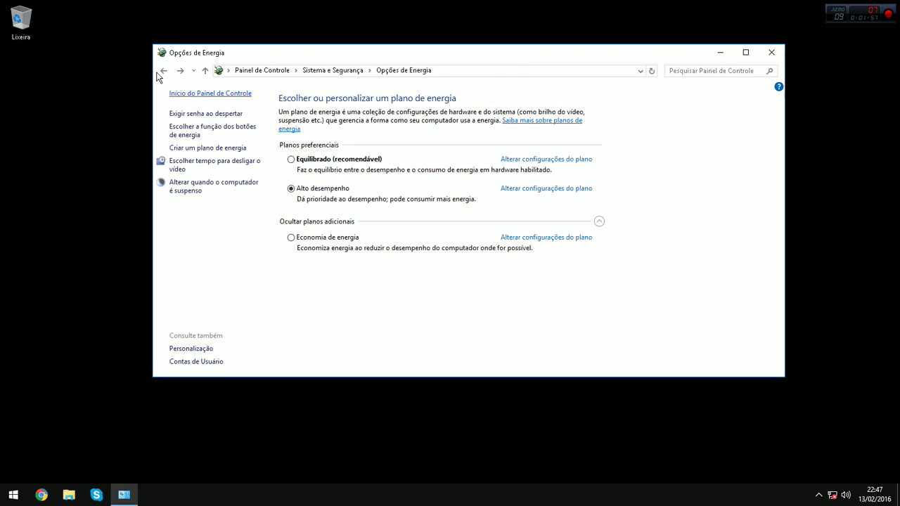
Check the actions assigned to the computer's power and sleep buttons, and return to the power plan list
click(182, 126)
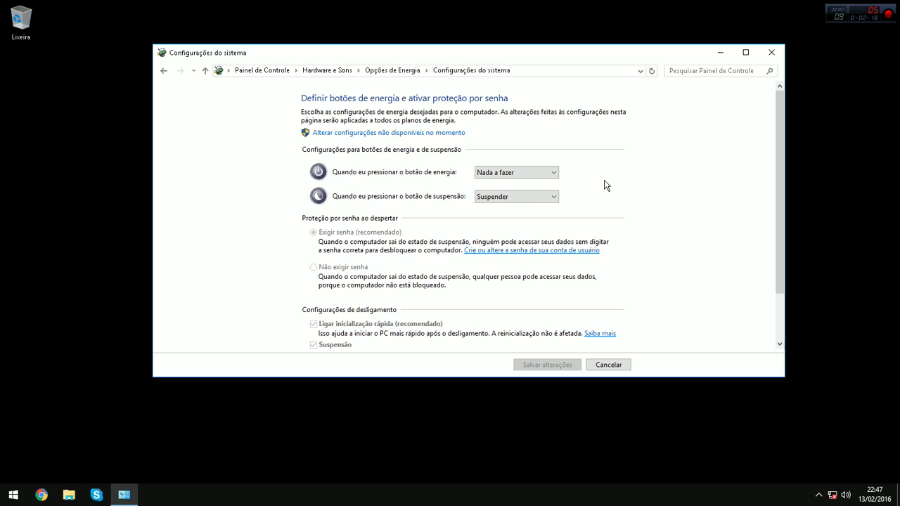
click(502, 170)
click(502, 170)
click(164, 76)
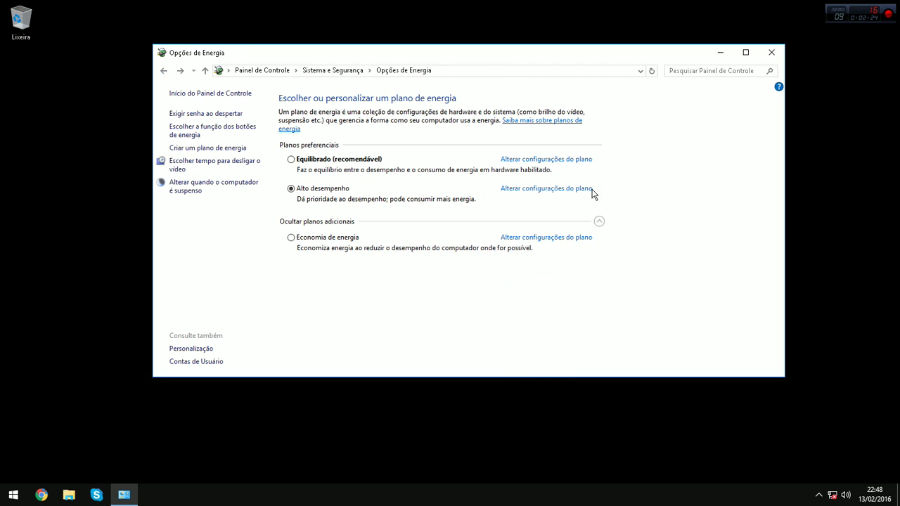
Close the power options window and refresh the desktop
click(771, 52)
right_click(464, 78)
click(493, 109)
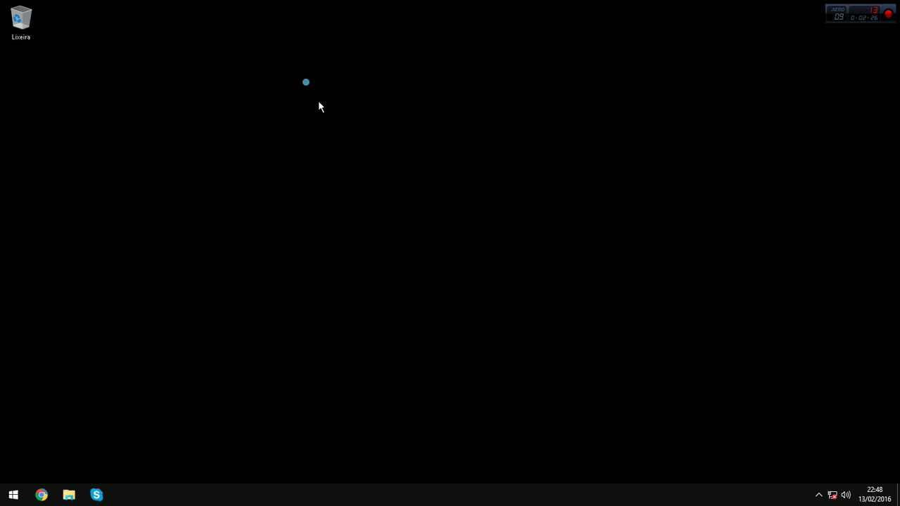
Reopen the Control Panel and open the Windows features dialog from the program uninstall page
key(super)
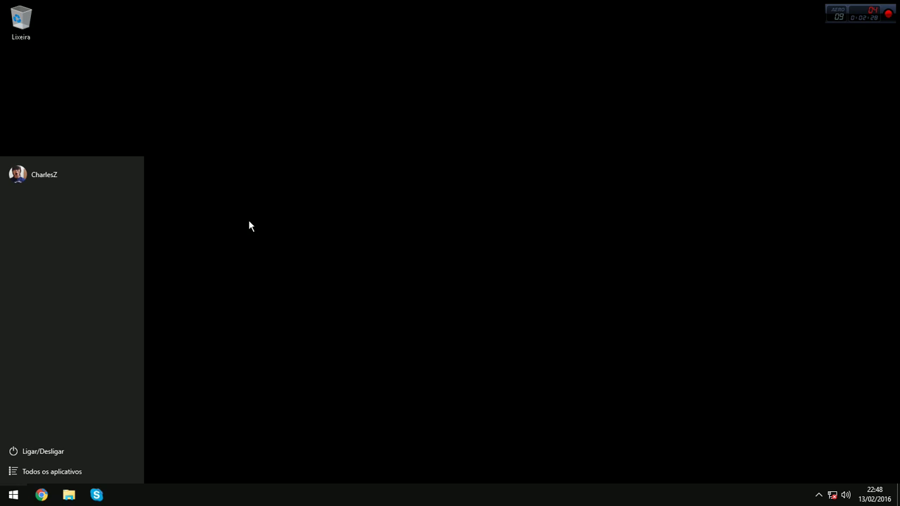
text(painel)
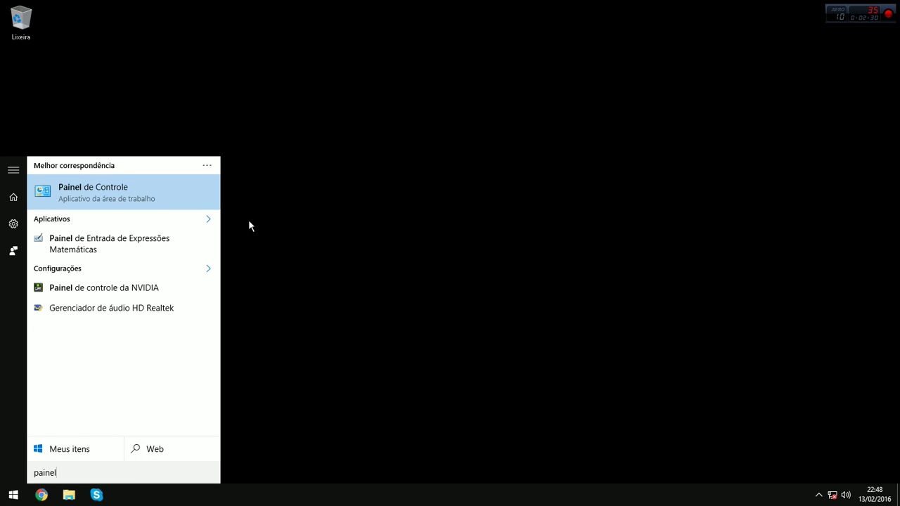
key(Return)
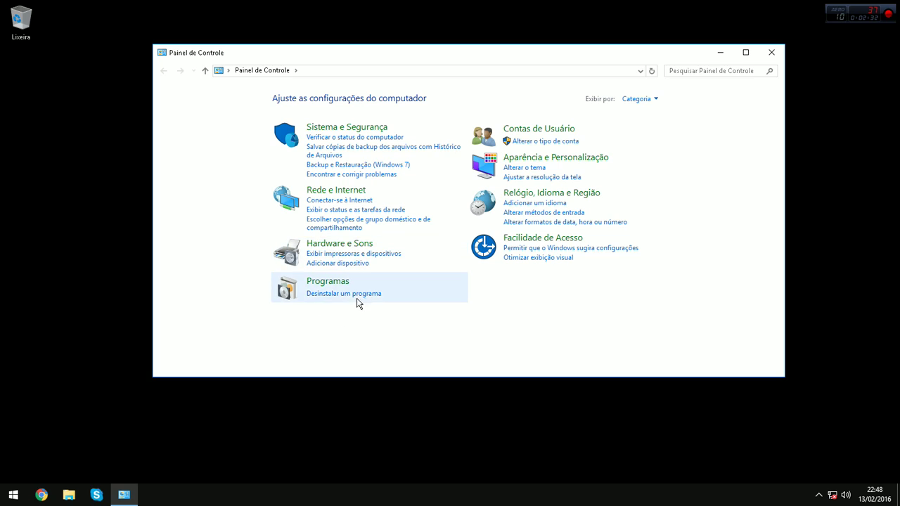
click(322, 284)
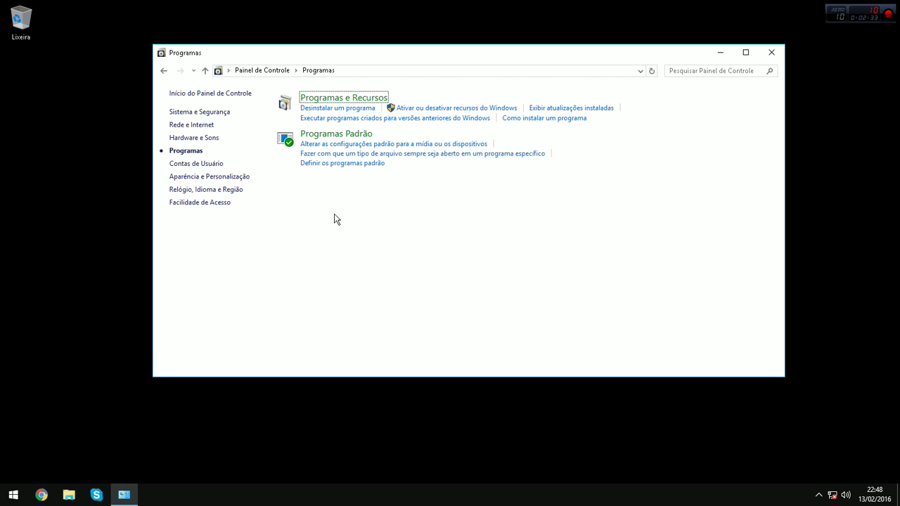
click(162, 71)
click(340, 295)
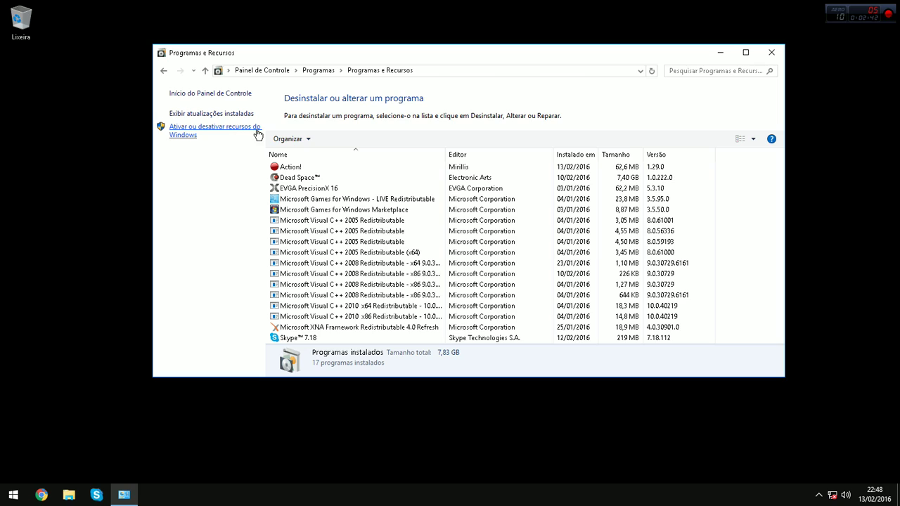
click(200, 133)
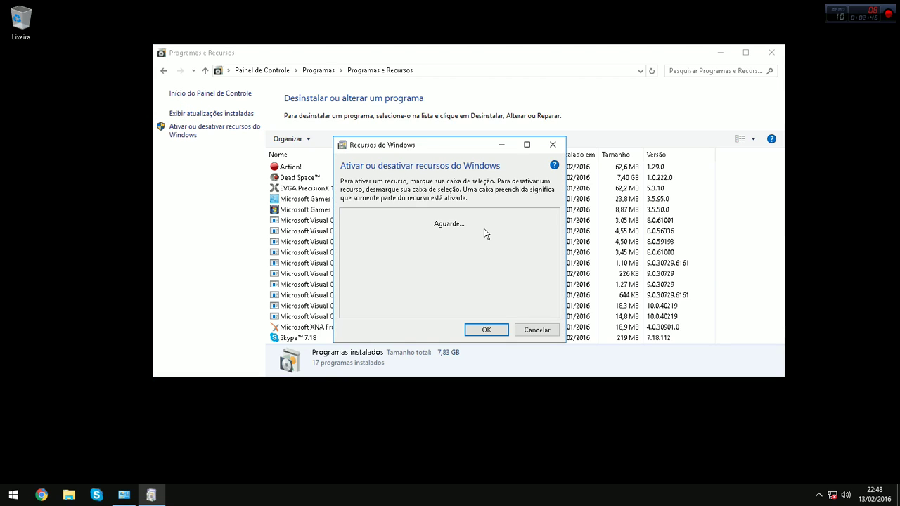
Examine which optional Windows features are enabled or disabled, from .NET Framework 3.5 through the Internet services entries
drag(556, 235, 556, 289)
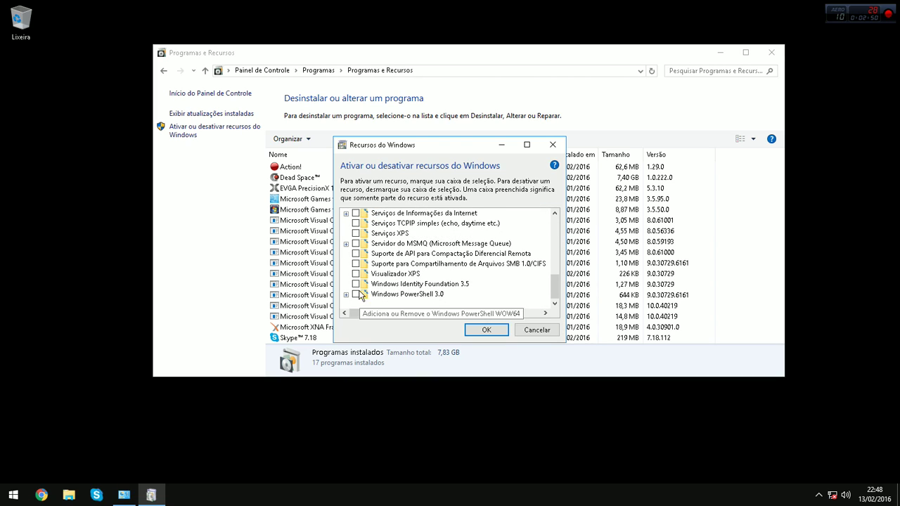
scroll(362, 281, up, 5)
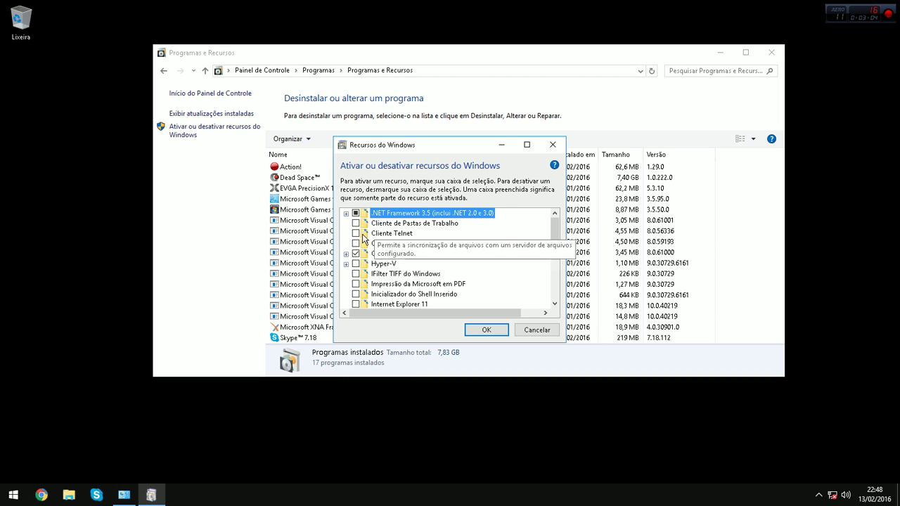
click(355, 254)
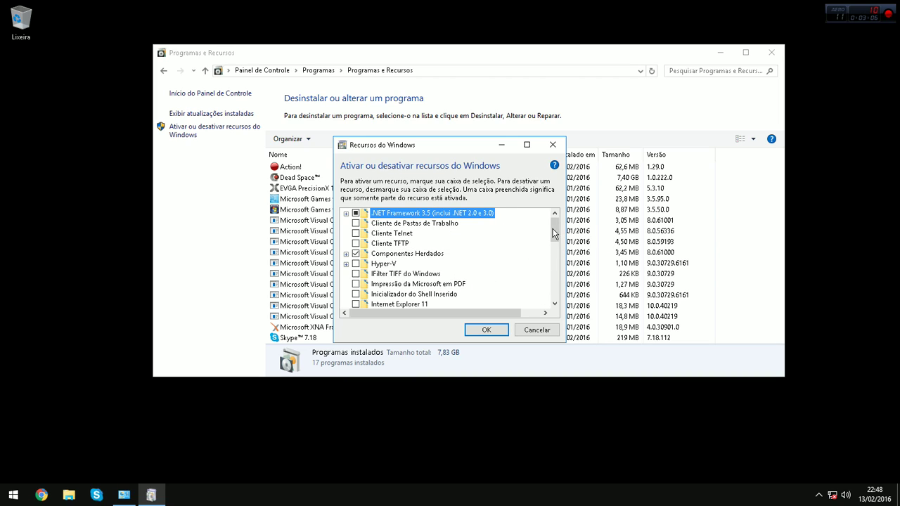
drag(555, 230, 556, 234)
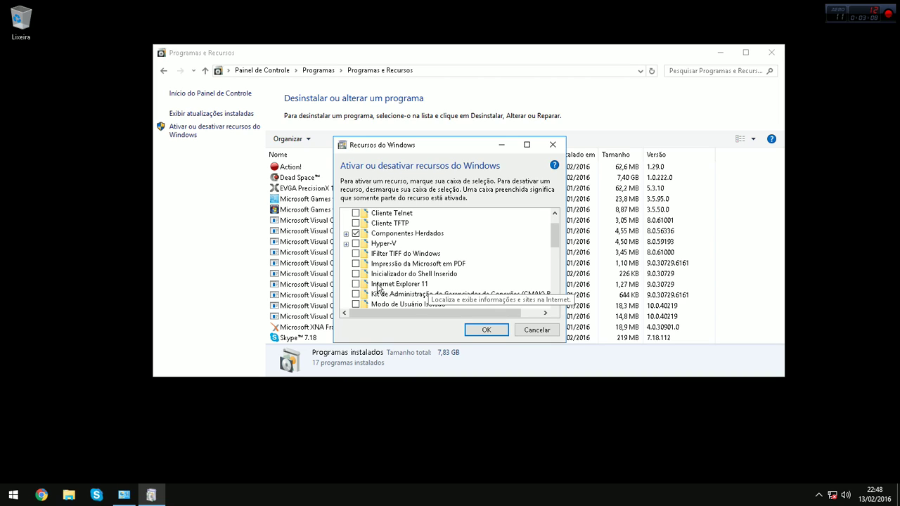
scroll(546, 252, down, 2)
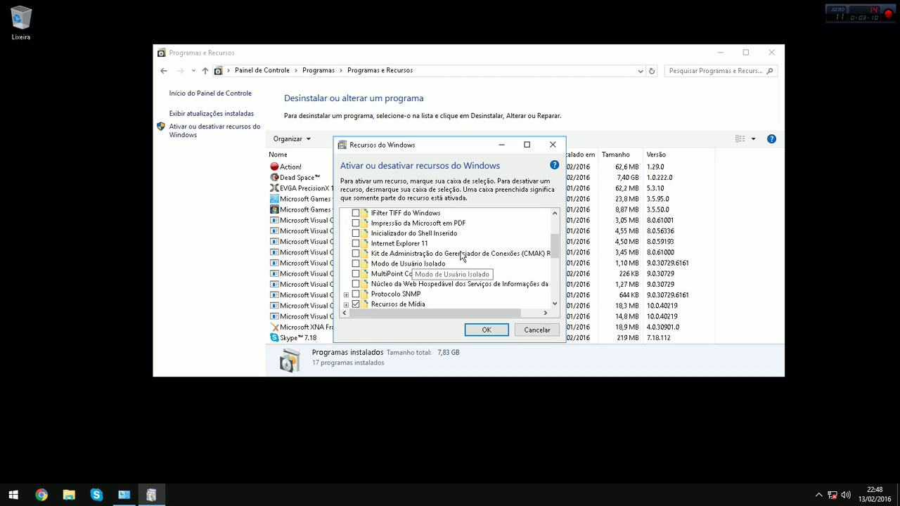
scroll(555, 250, down, 1)
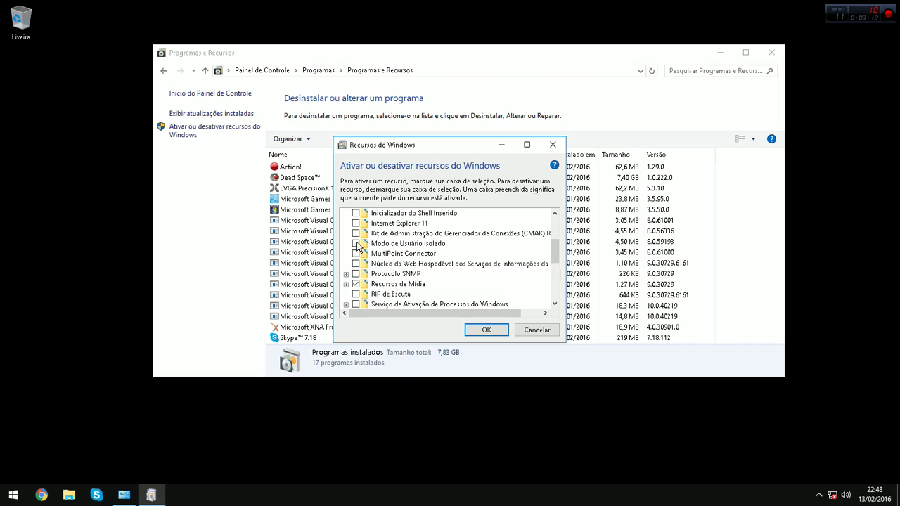
scroll(555, 251, down, 1)
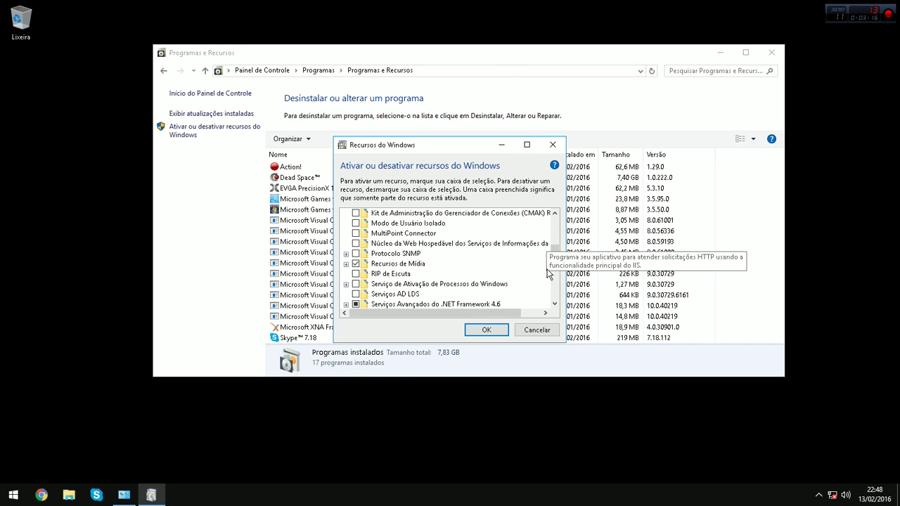
scroll(554, 258, down, 1)
scroll(557, 266, down, 1)
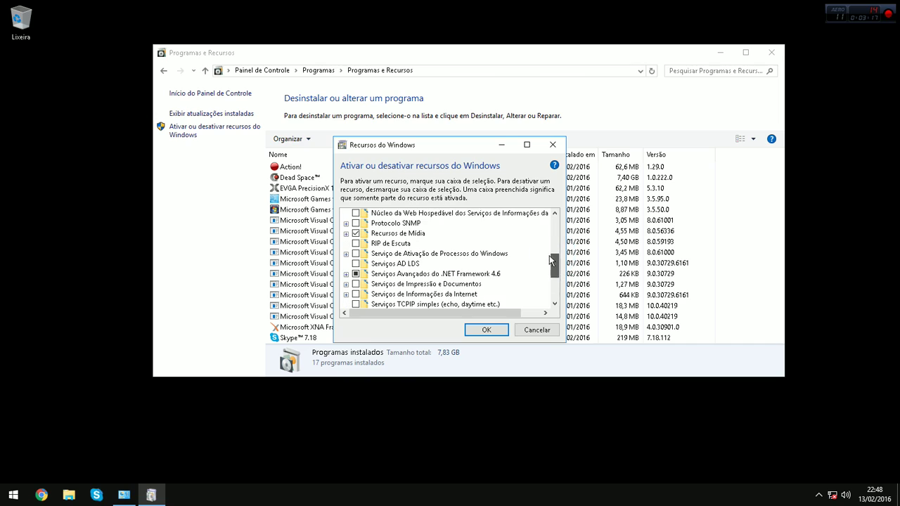
Refresh the desktop and examine the last entries of the Windows features list, down to Windows PowerShell 3.0
right_click(377, 24)
click(403, 57)
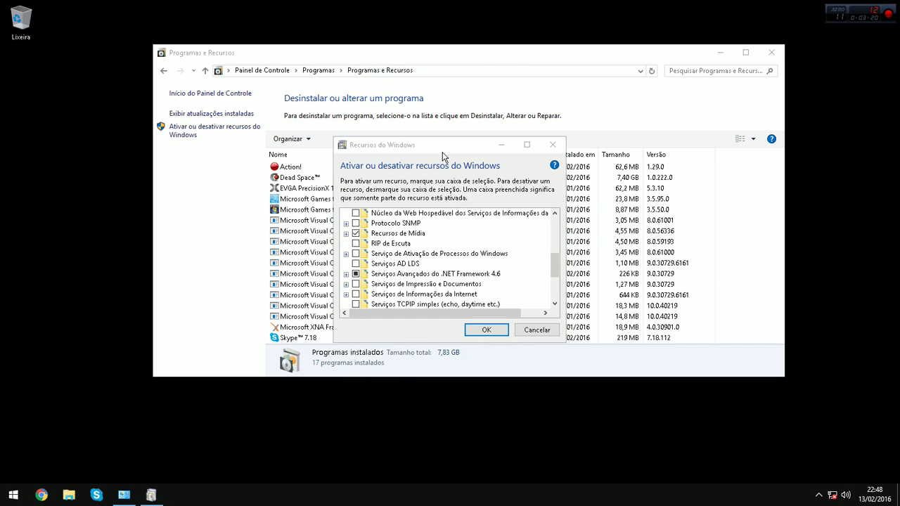
click(556, 268)
drag(556, 267, 554, 295)
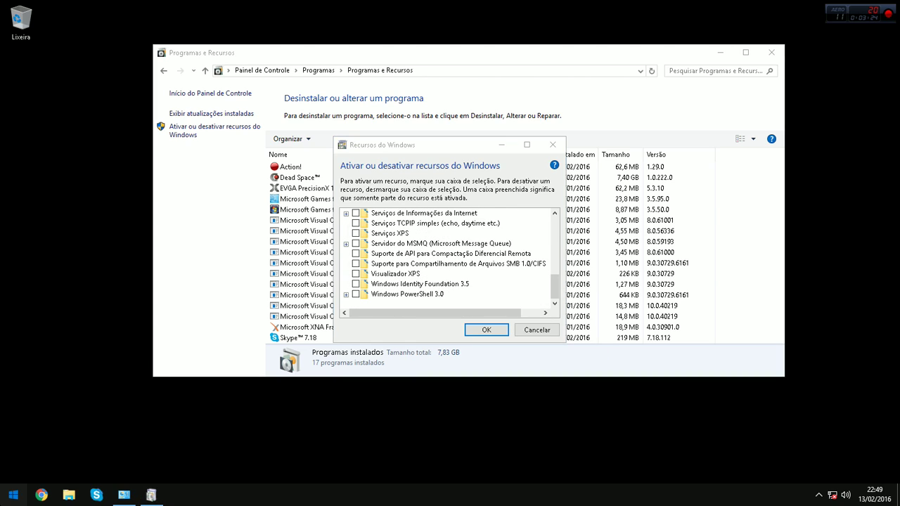
click(14, 495)
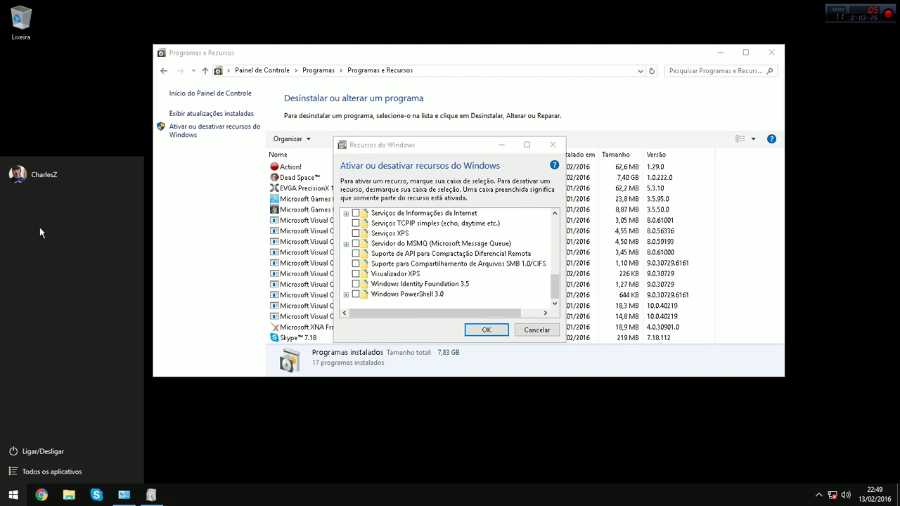
right_click(77, 121)
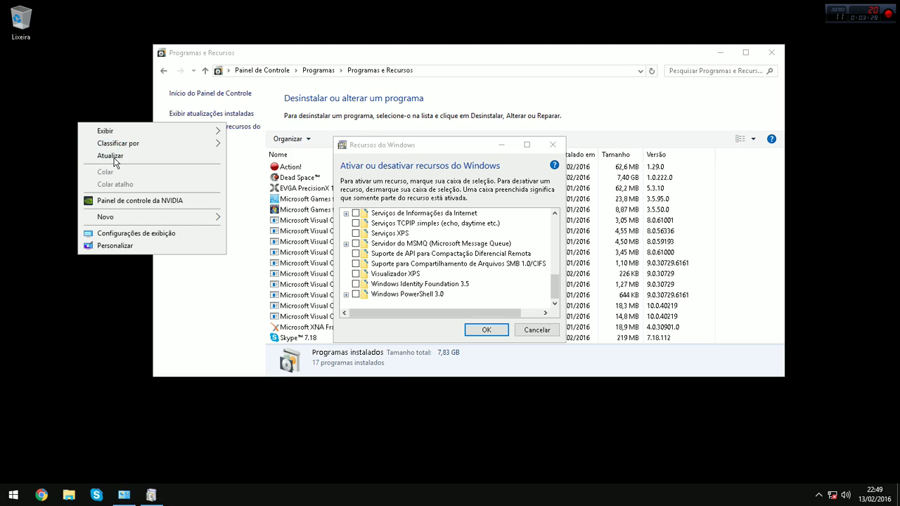
click(104, 156)
mouse_move(555, 288)
mouse_down()
mouse_move(555, 203)
mouse_move(555, 295)
mouse_up()
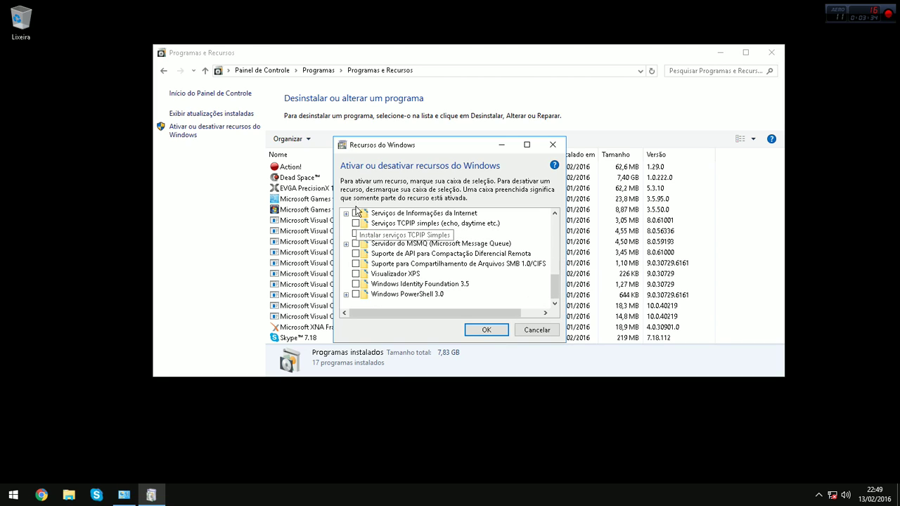
Examine the subitems of the enabled Windows features: .NET Framework 3.5, legacy components, media features and .NET Framework 4.6 advanced services
drag(555, 286, 551, 225)
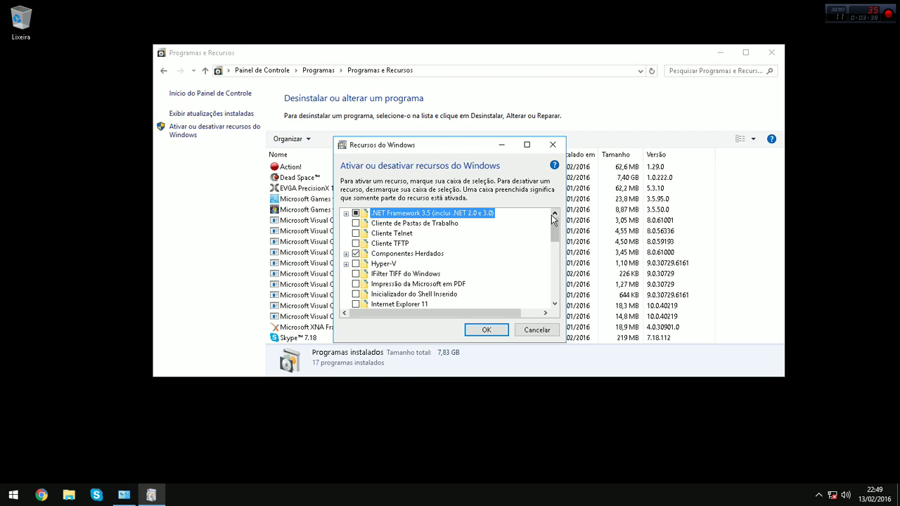
click(346, 213)
click(346, 214)
drag(557, 227, 556, 235)
click(346, 223)
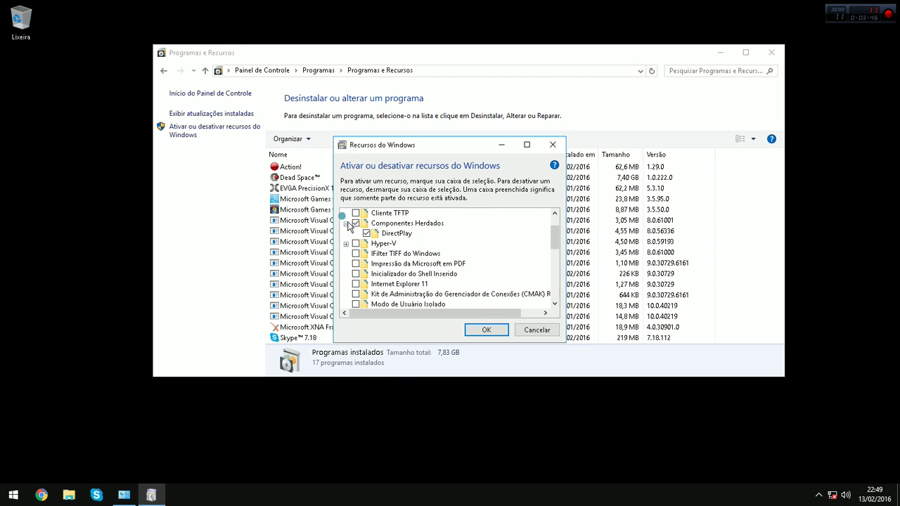
click(345, 224)
drag(557, 238, 557, 257)
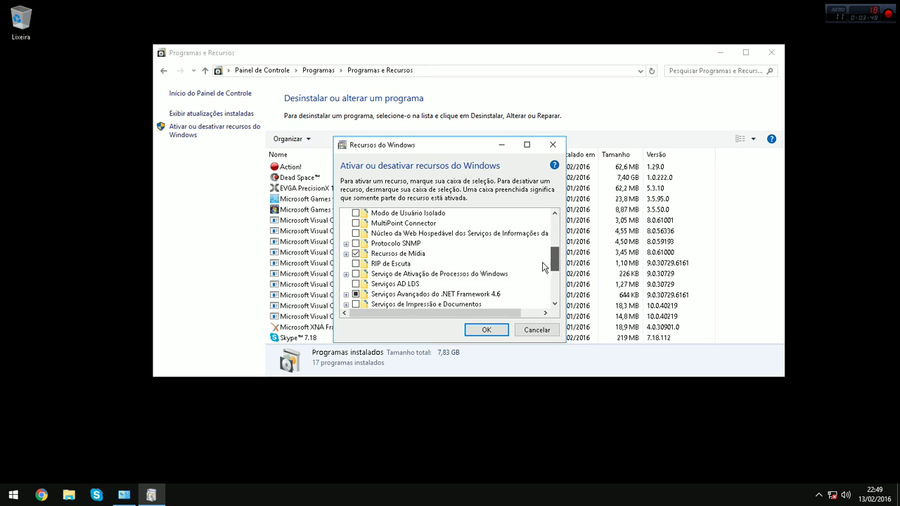
click(346, 253)
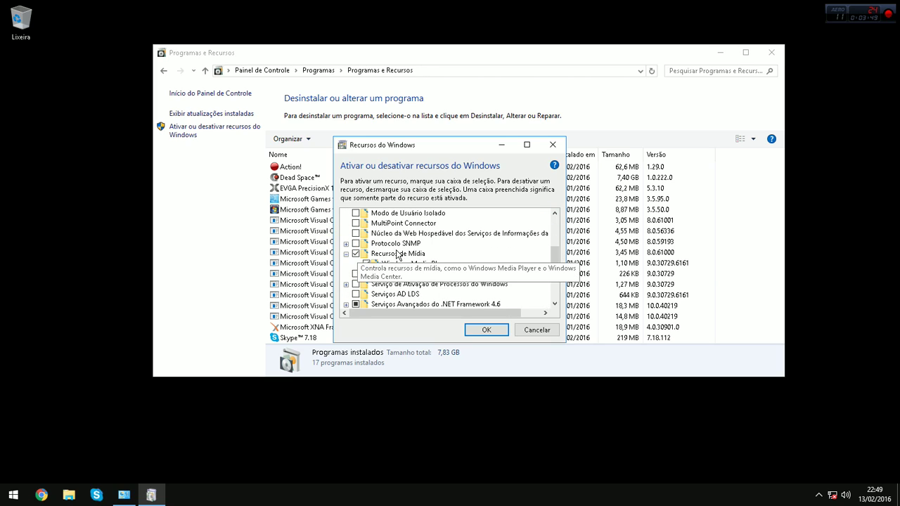
click(346, 253)
drag(556, 262, 560, 274)
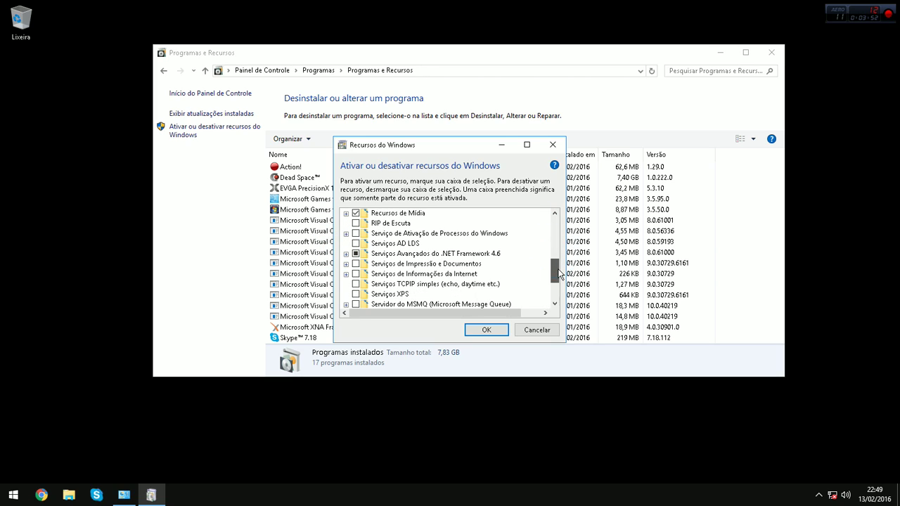
click(346, 253)
click(346, 253)
drag(554, 267, 533, 287)
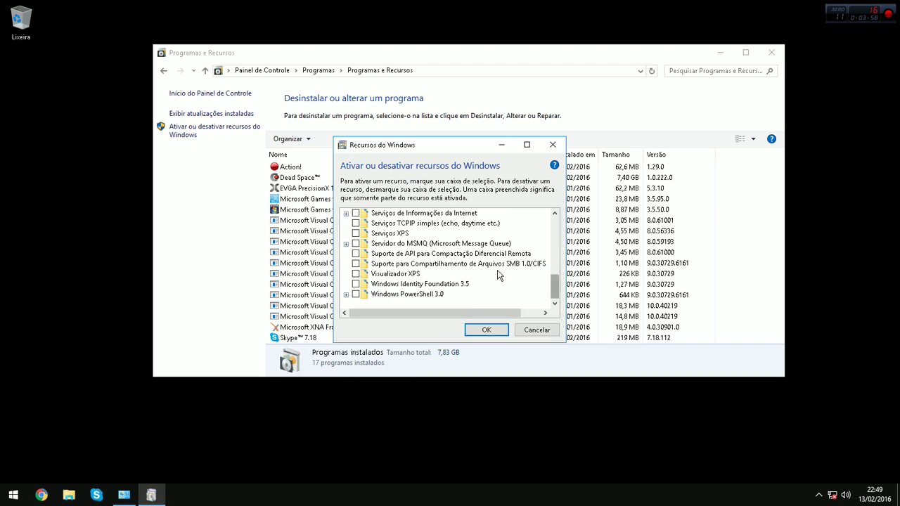
Cancel the Windows features dialog and close the Programs and Features window
click(538, 330)
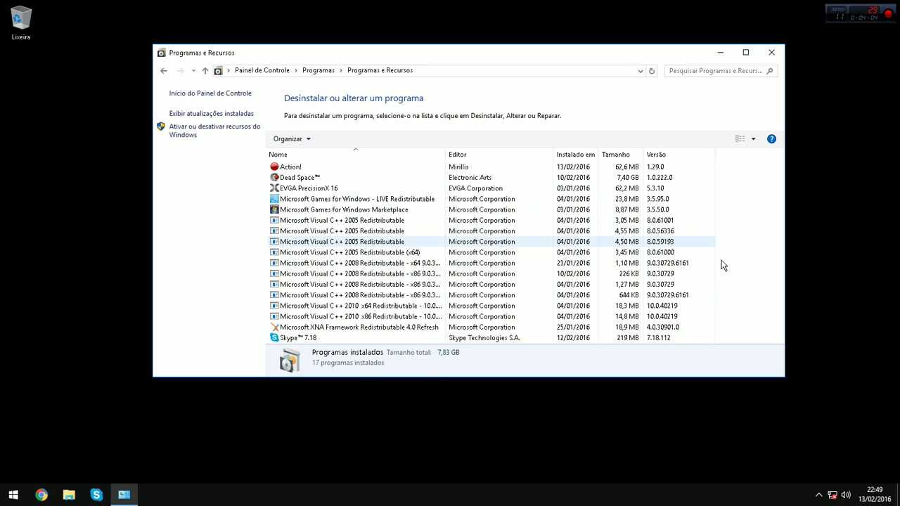
click(771, 52)
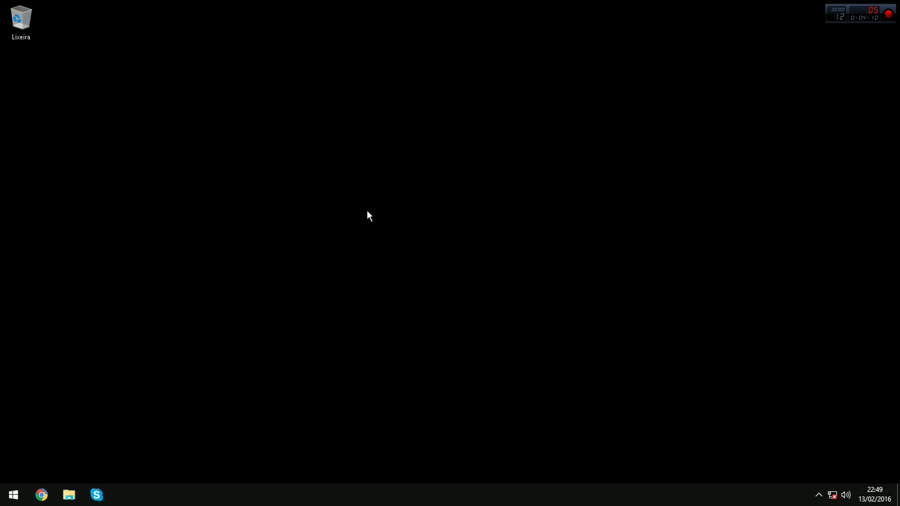
Launch System Configuration with the run command msconfig and choose selective startup
key(super)
key(super)
key(super+r)
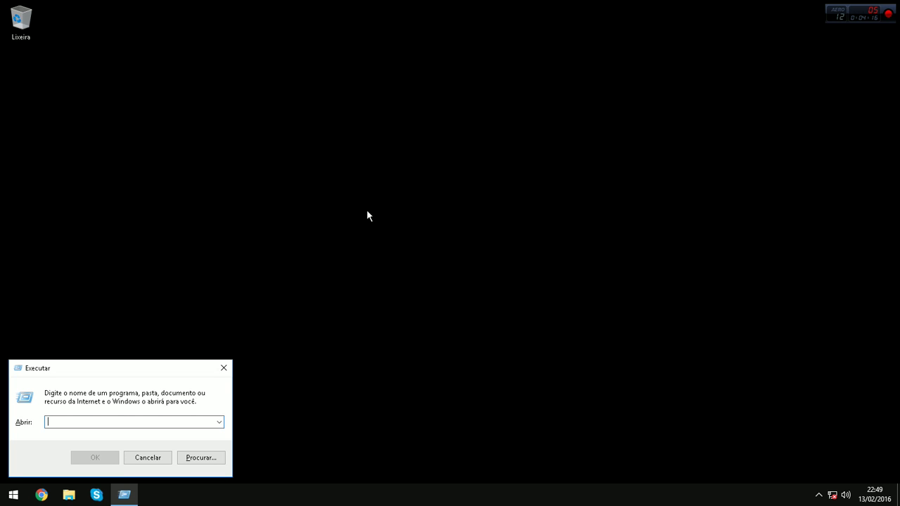
text(msconfig)
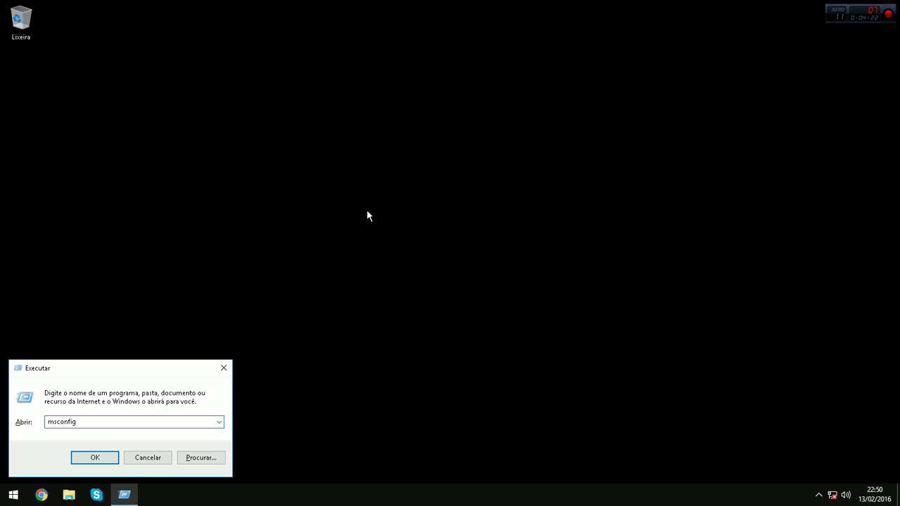
key(Return)
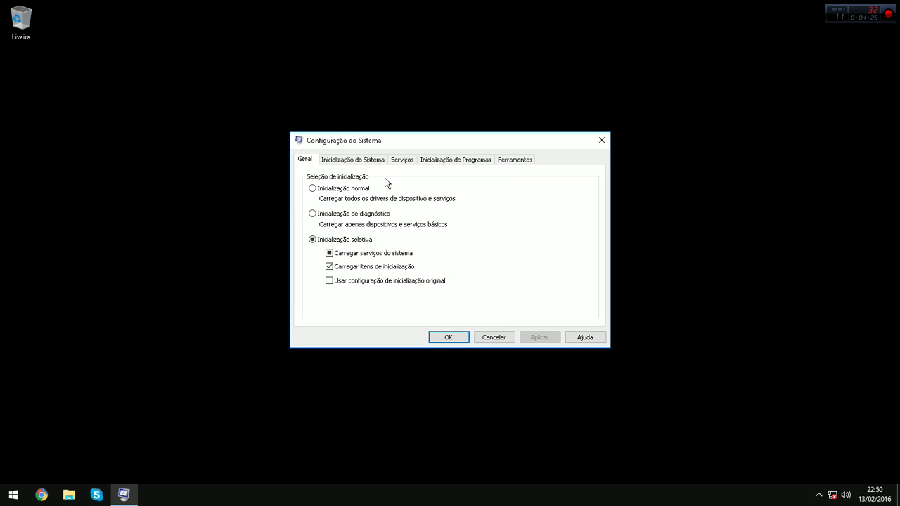
click(317, 240)
click(318, 239)
Enter a boot timeout of 15 seconds for Windows 10 in the system boot settings
click(344, 161)
double_click(529, 265)
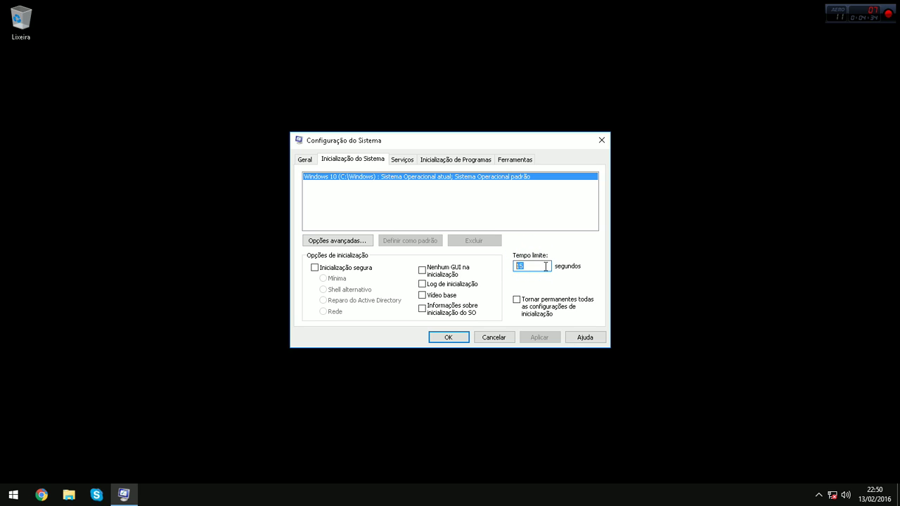
text(3)
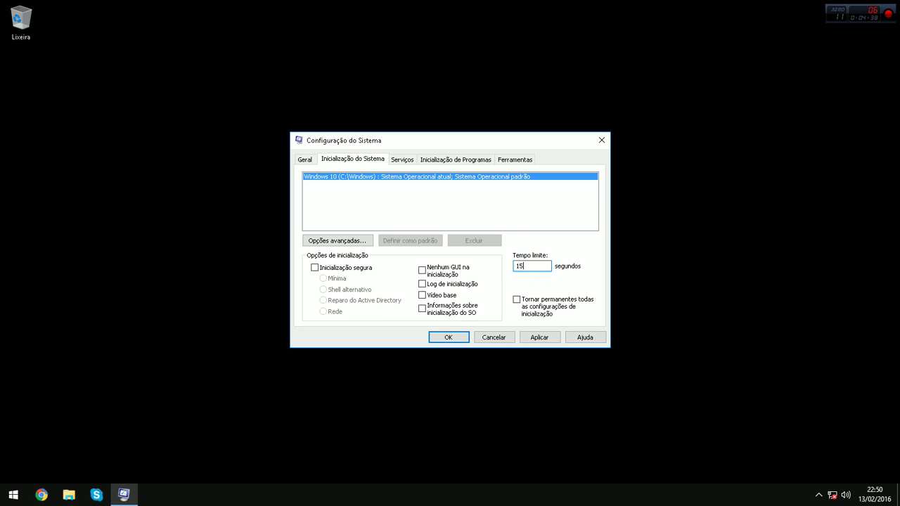
Try the number of processors option with 4 processors in the advanced boot options and cancel the dialog
click(340, 241)
click(362, 161)
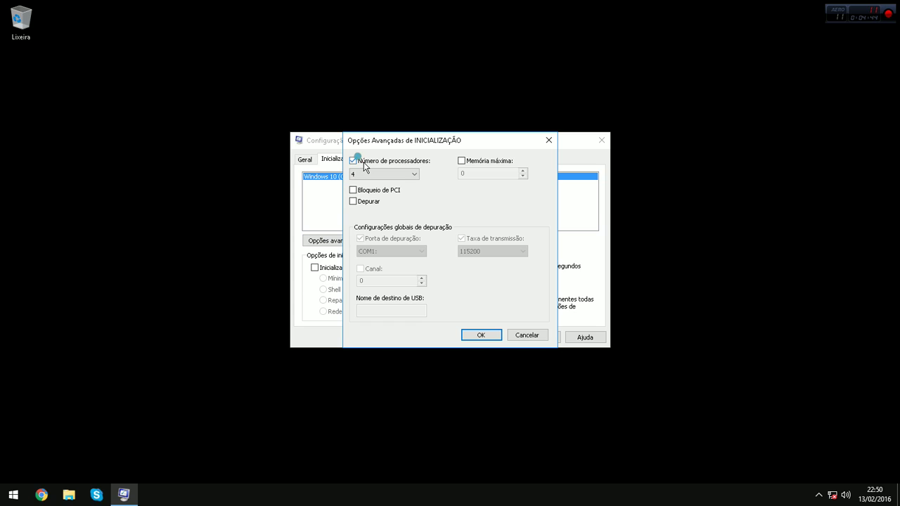
click(362, 162)
click(362, 160)
click(379, 174)
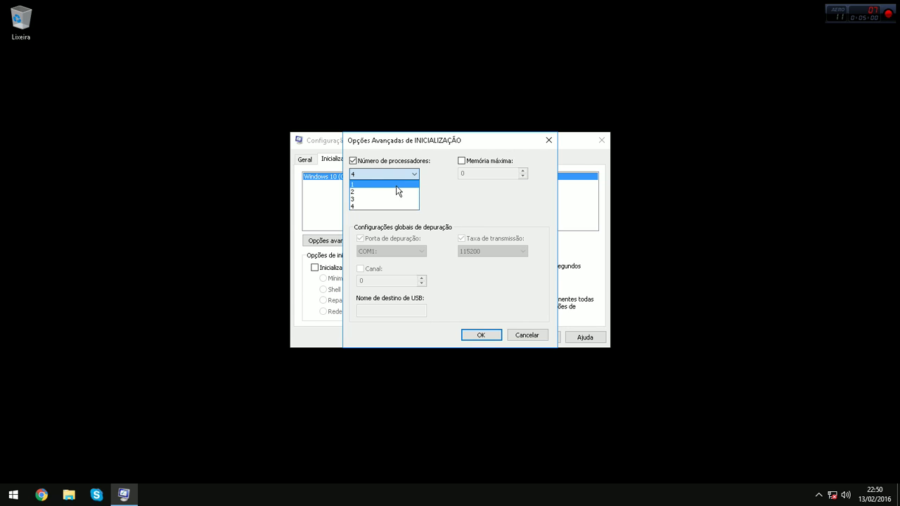
click(367, 173)
click(367, 175)
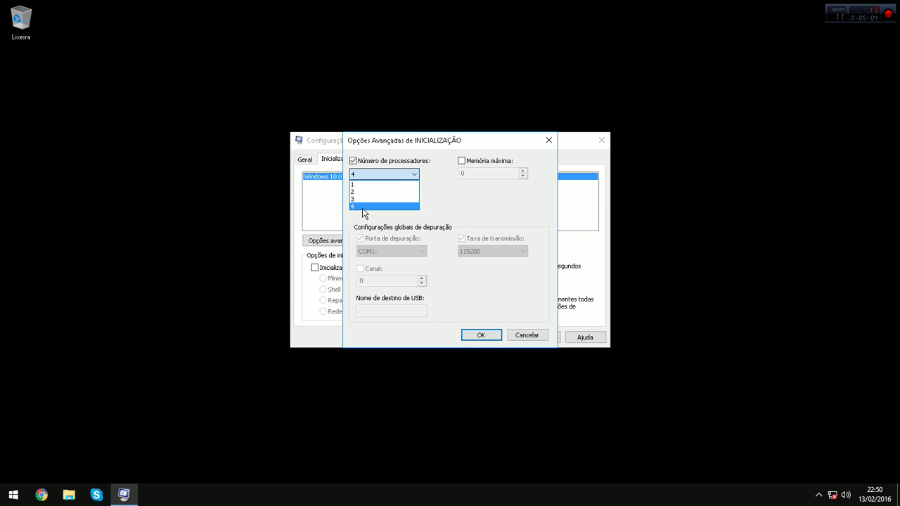
click(382, 176)
click(365, 174)
click(366, 206)
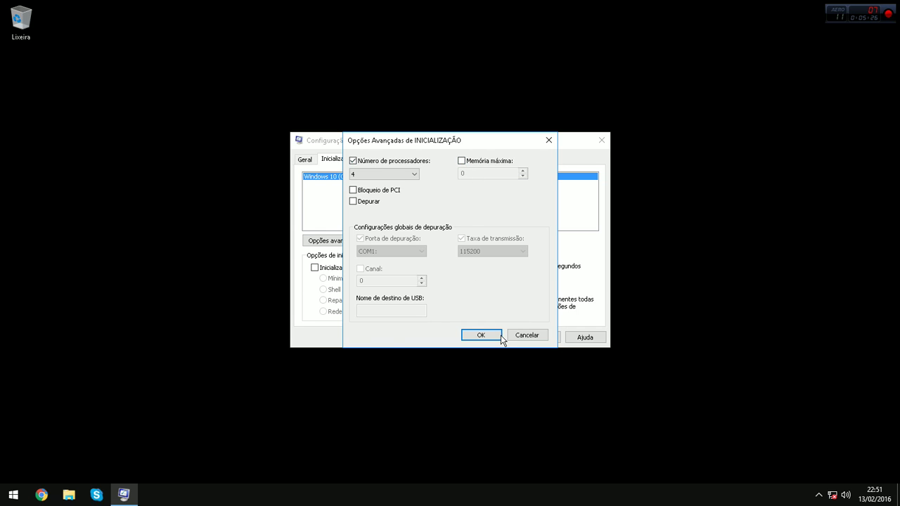
click(519, 337)
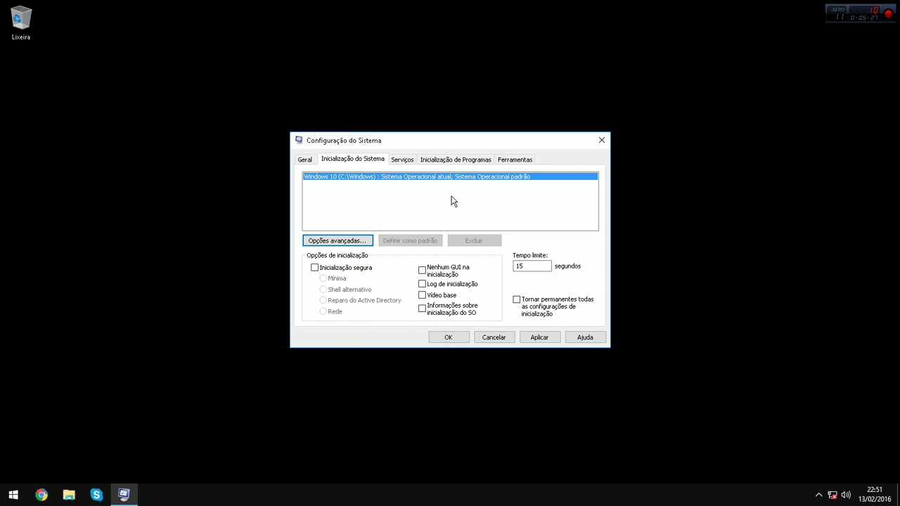
Display the list of services with all Microsoft services hidden, down to its last entries
click(402, 160)
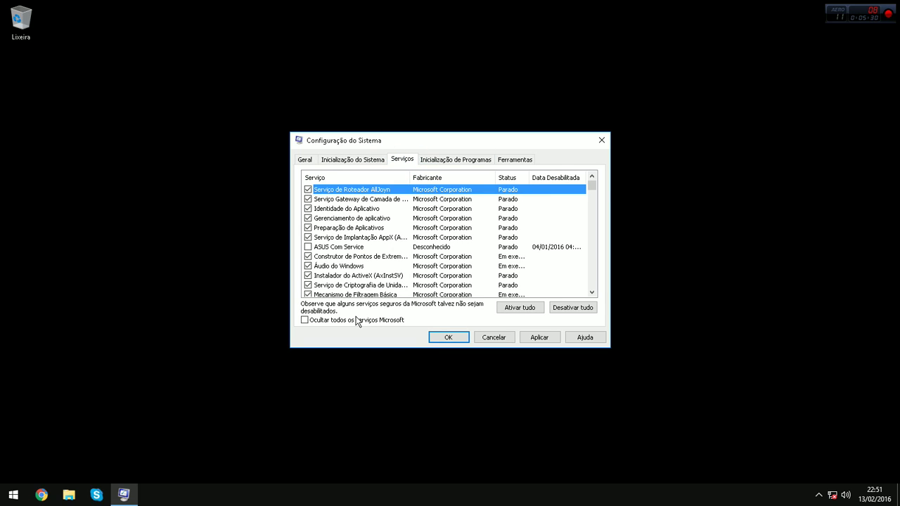
click(305, 320)
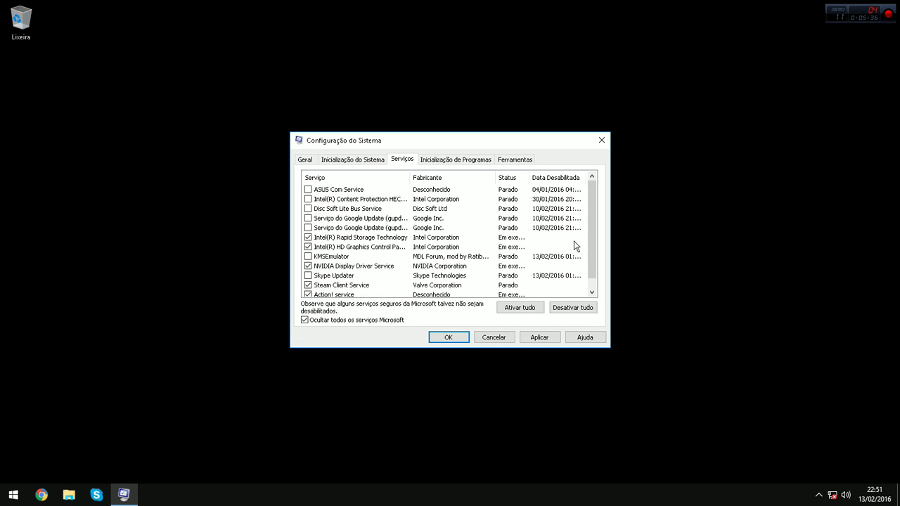
scroll(593, 243, down, 1)
scroll(593, 243, up, 1)
scroll(594, 246, down, 1)
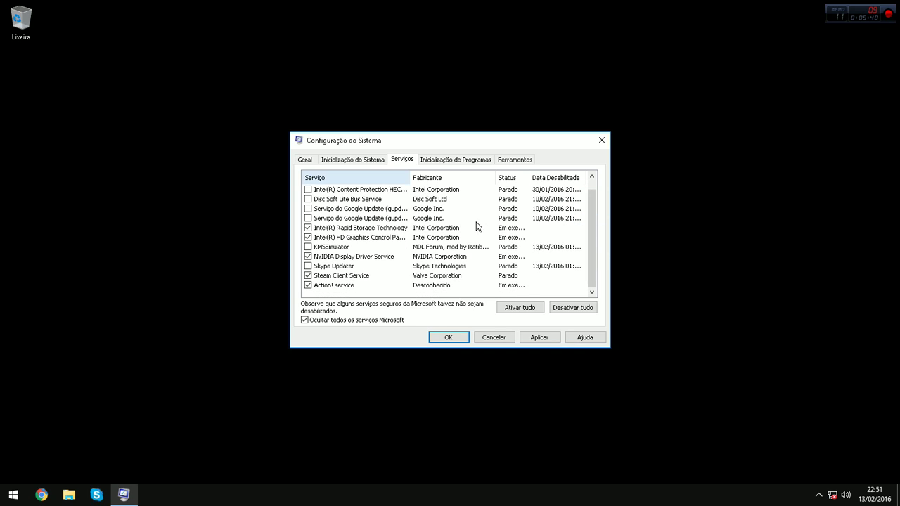
drag(598, 201, 595, 272)
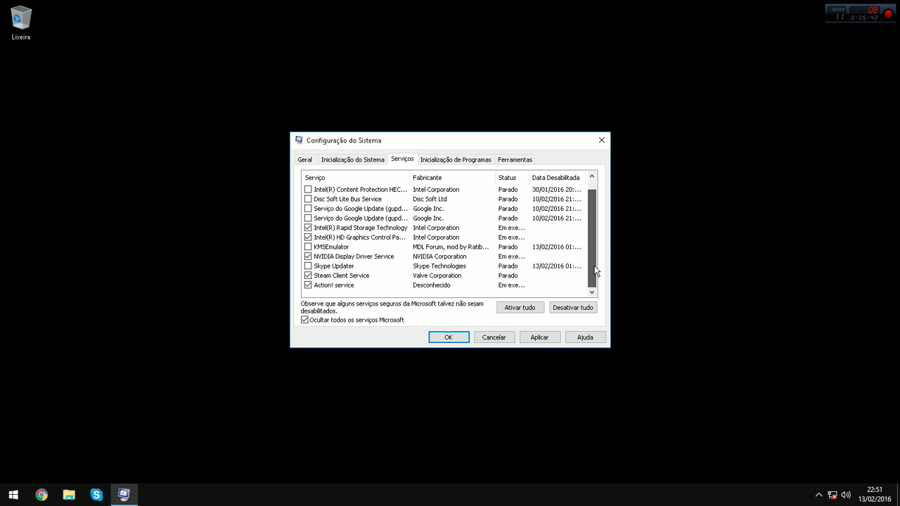
drag(595, 193, 466, 246)
Examine the enabled third-party services: Intel Rapid Storage, Intel HD Graphics, NVIDIA Display Driver, Steam Client and Action! service
click(437, 229)
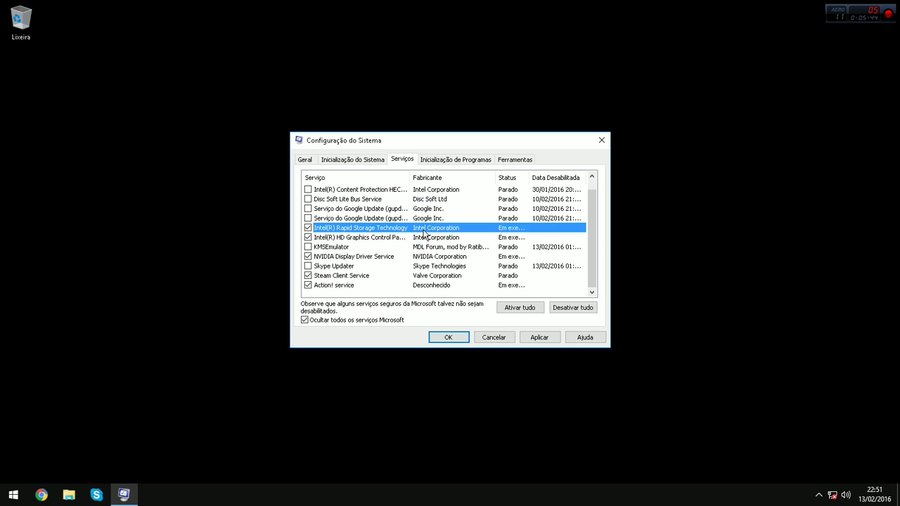
click(432, 236)
click(446, 257)
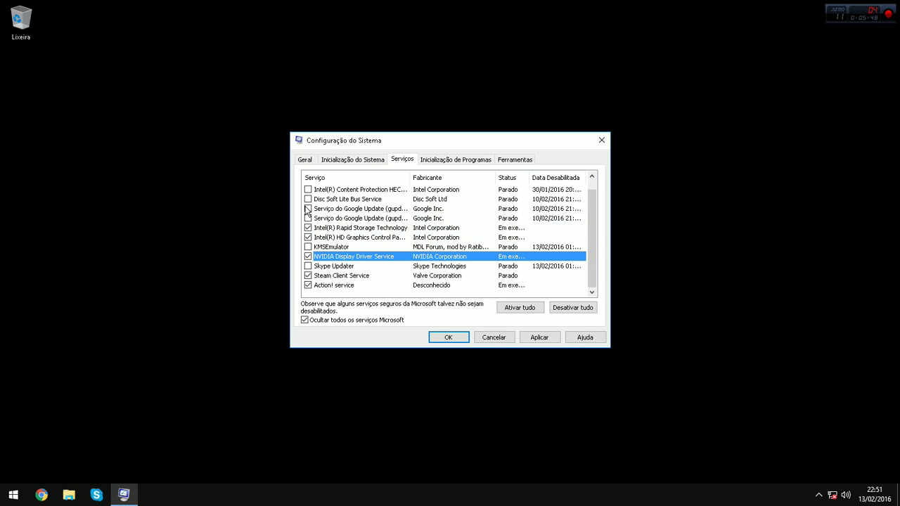
click(429, 277)
click(456, 284)
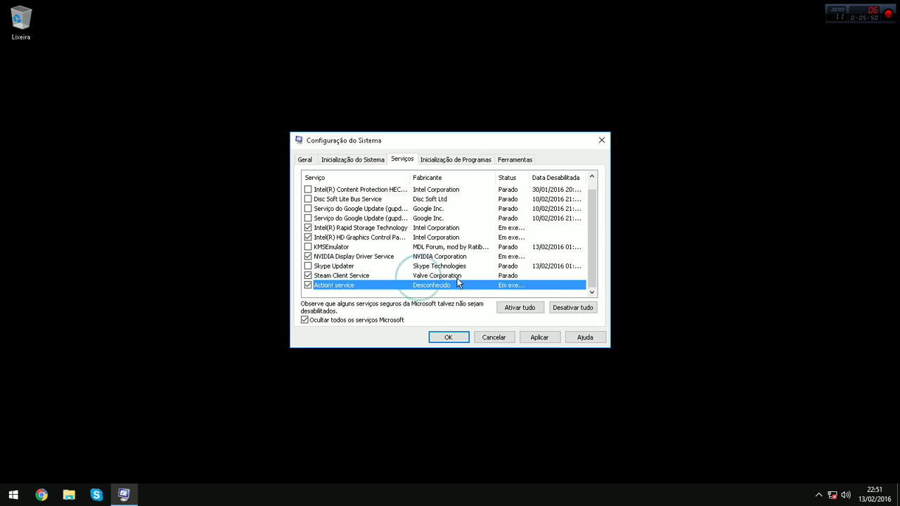
click(427, 276)
click(591, 177)
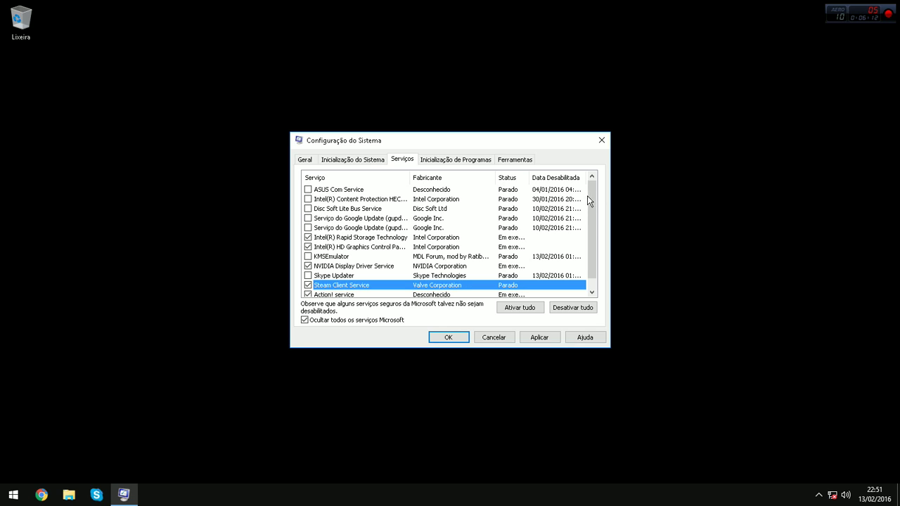
scroll(581, 229, down, 1)
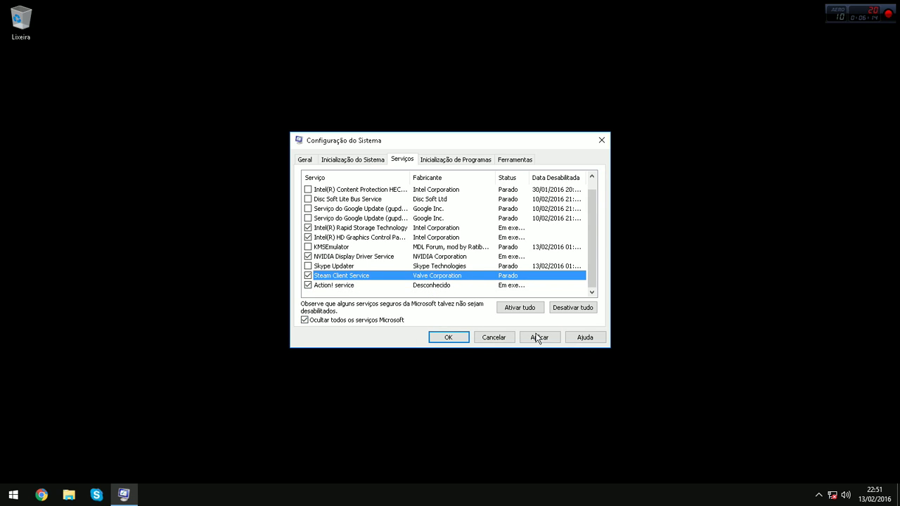
Look over the program startup and tools sections of System Configuration, rechecking the services list
click(432, 157)
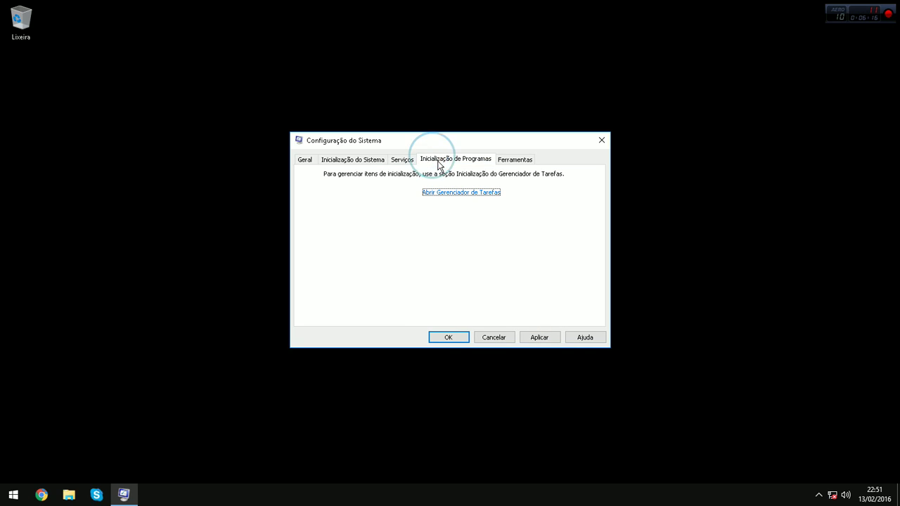
click(506, 159)
click(464, 159)
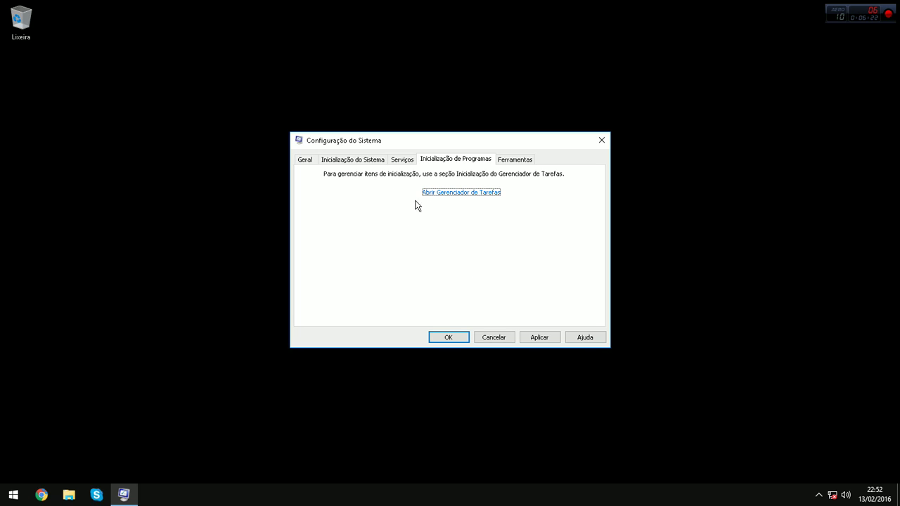
click(406, 161)
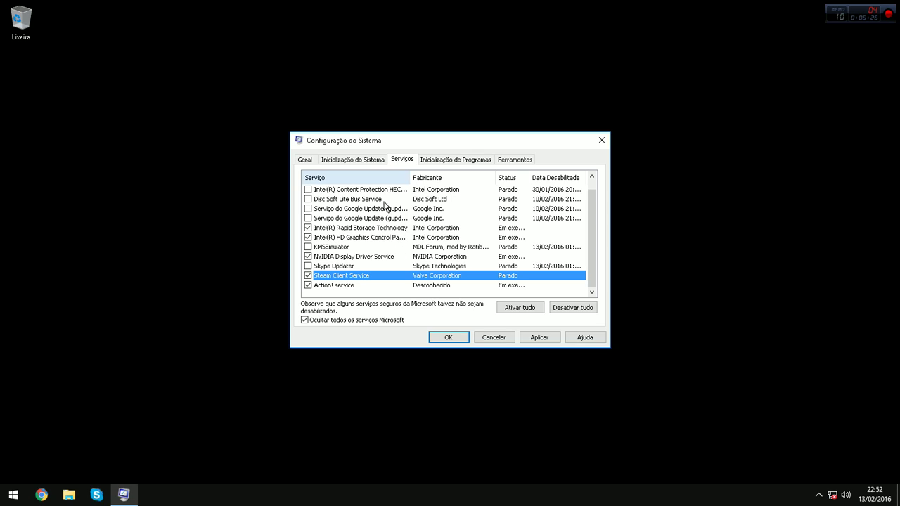
click(440, 162)
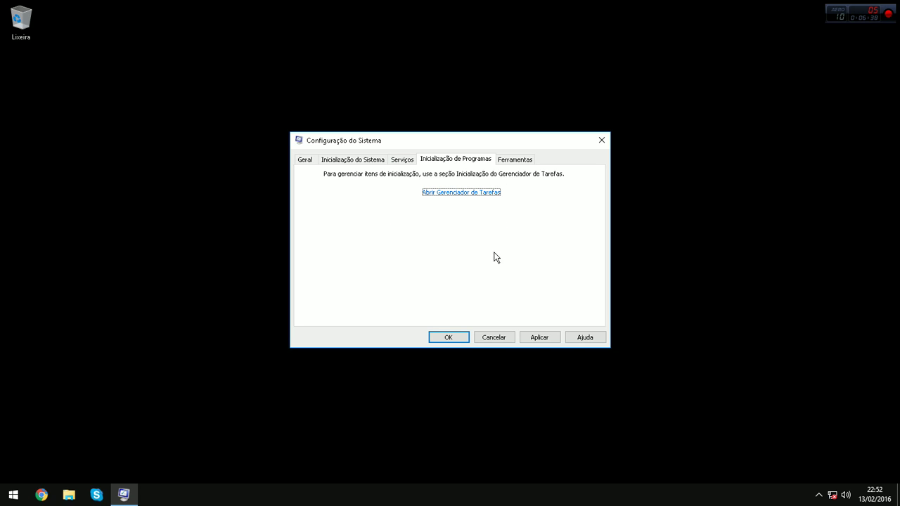
click(515, 159)
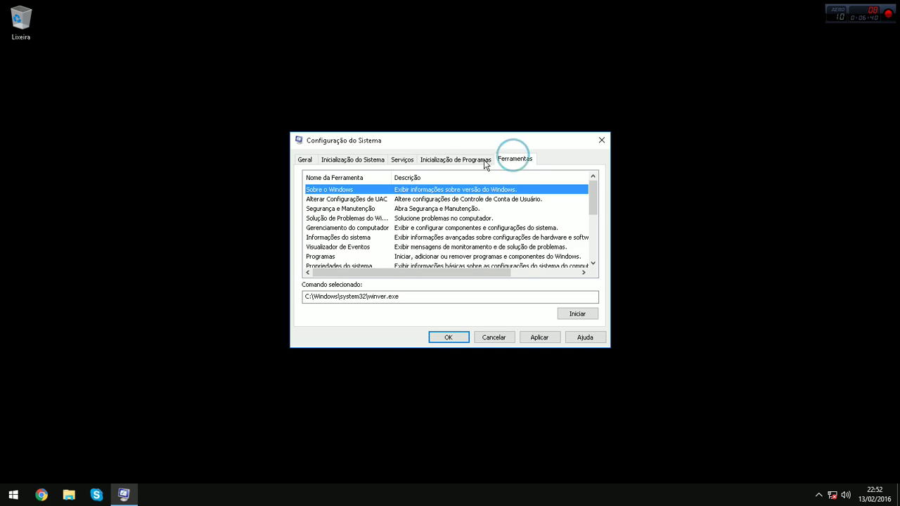
Close System Configuration without applying changes and refresh the desktop
click(601, 140)
right_click(407, 127)
click(443, 158)
click(818, 495)
click(628, 308)
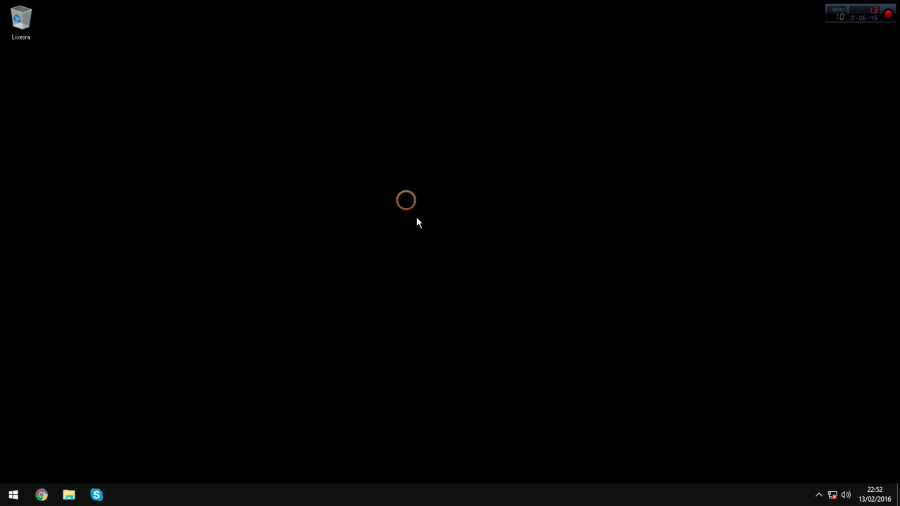
right_click(413, 212)
click(443, 239)
right_click(341, 164)
click(362, 198)
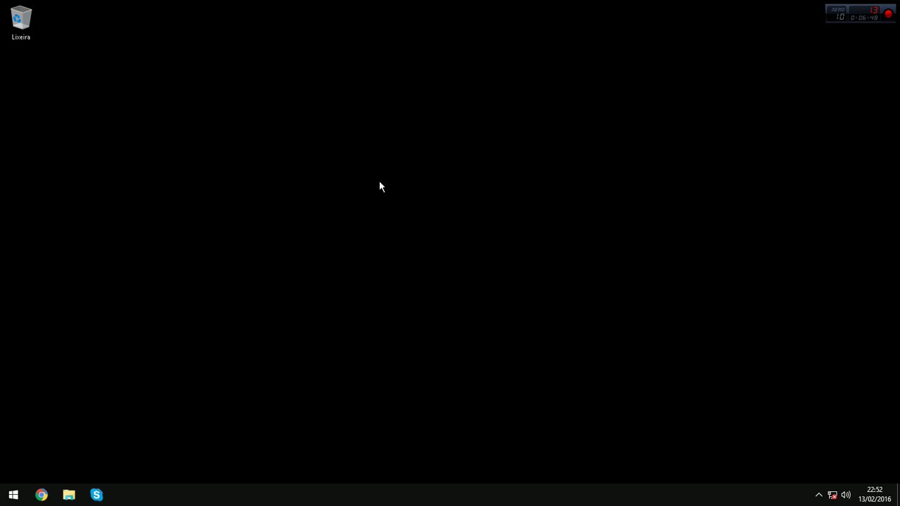